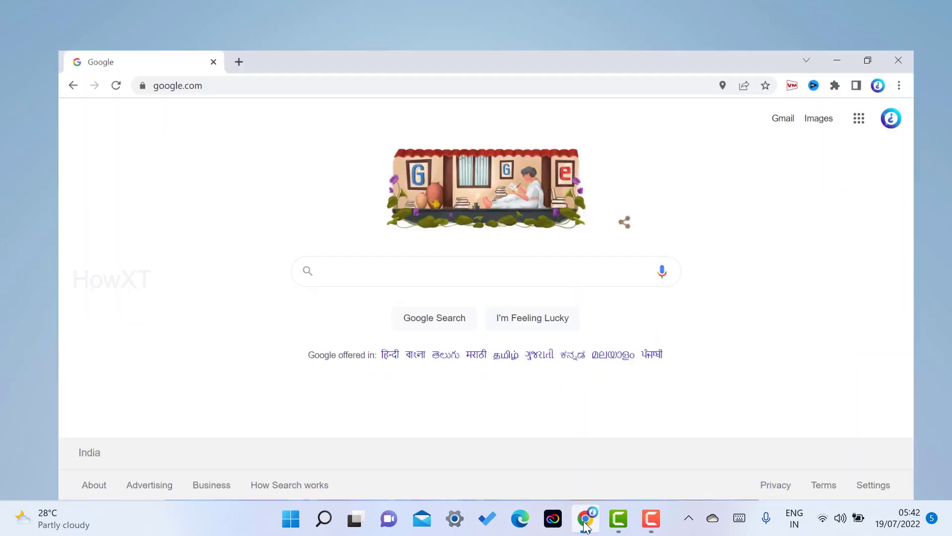
Go to google.com/drive/download in Chrome and download the Drive for desktop installer, GoogleDriveSetup.exe.
{"action": "left_click", "coordinate": [189, 43]}
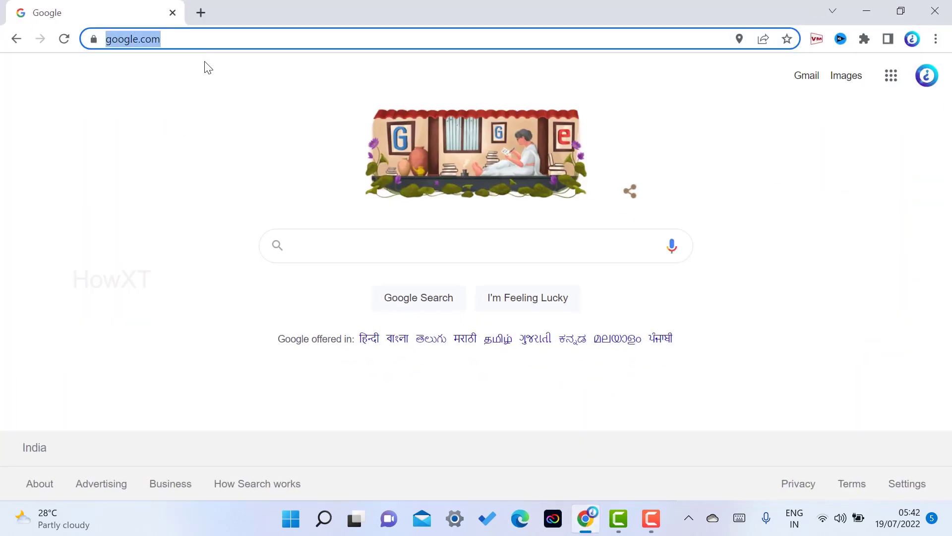
{"action": "type", "text": "https://www.google.com/drive/download/"}
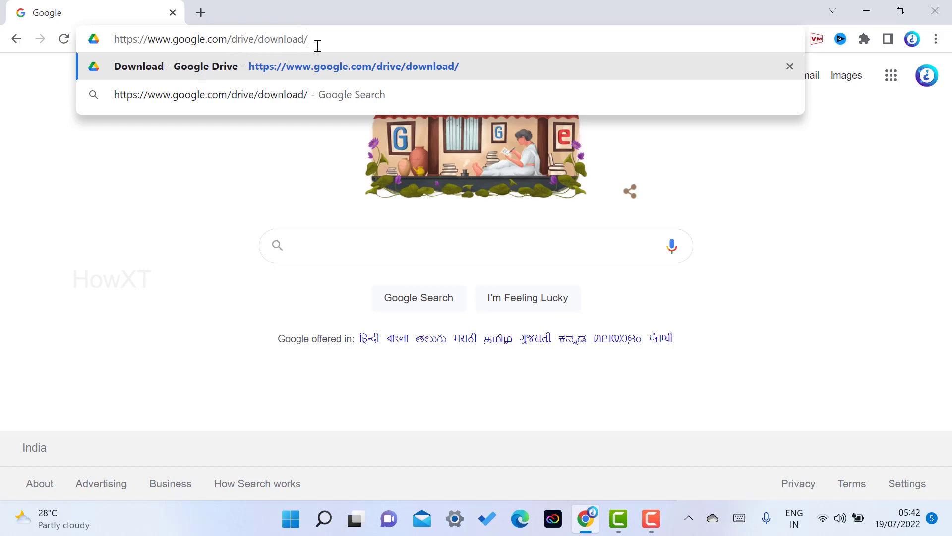
{"action": "key", "text": "Return"}
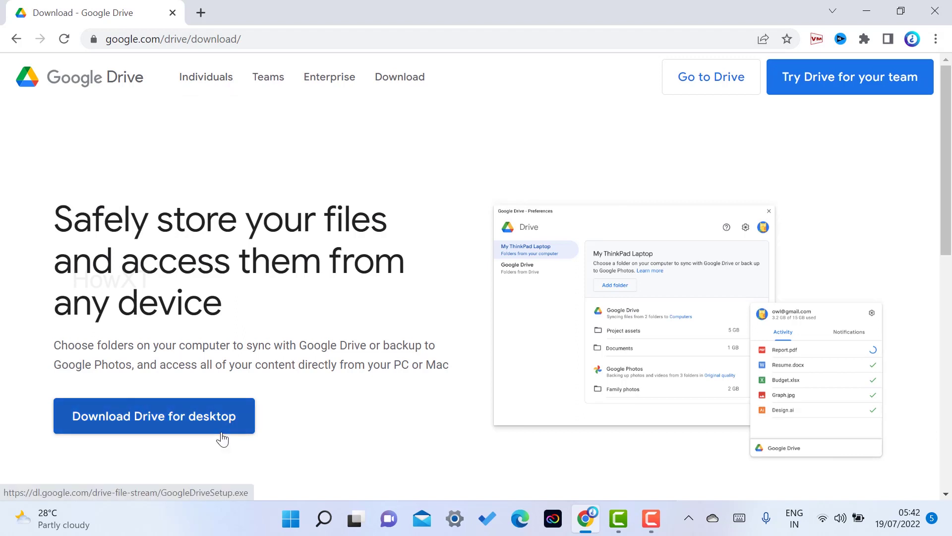
{"action": "left_click", "coordinate": [249, 39]}
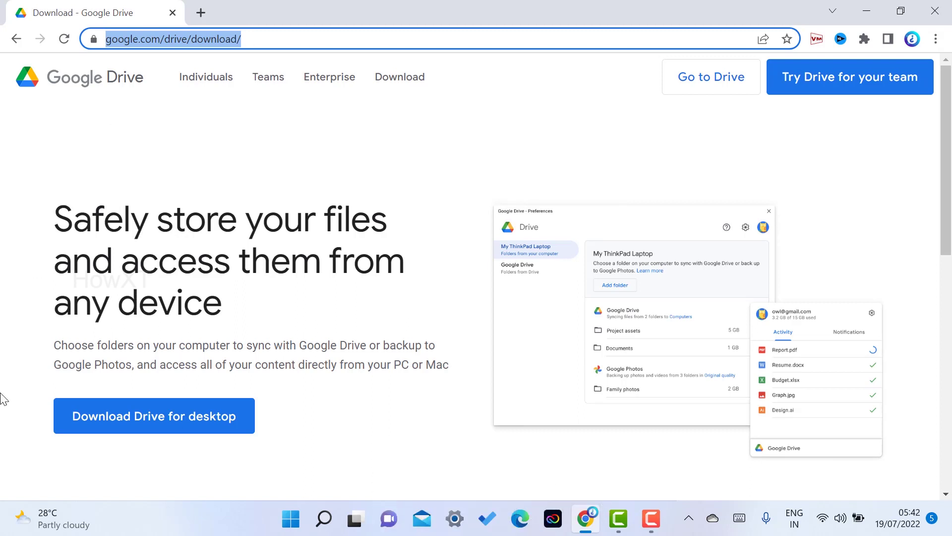
{"action": "left_click", "coordinate": [137, 421]}
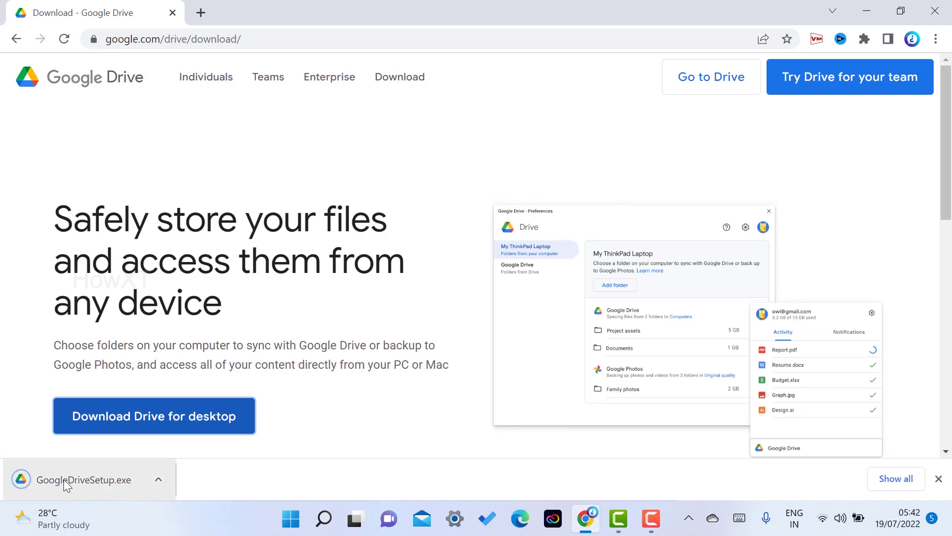
Run GoogleDriveSetup.exe, allow it past the security warning, and install Google Drive.
{"action": "left_click", "coordinate": [40, 487]}
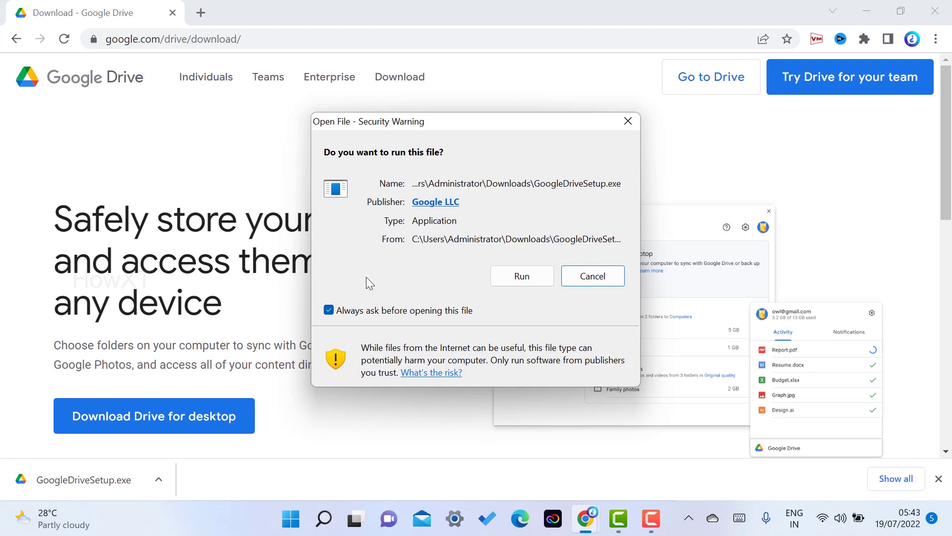
{"action": "left_click", "coordinate": [517, 278]}
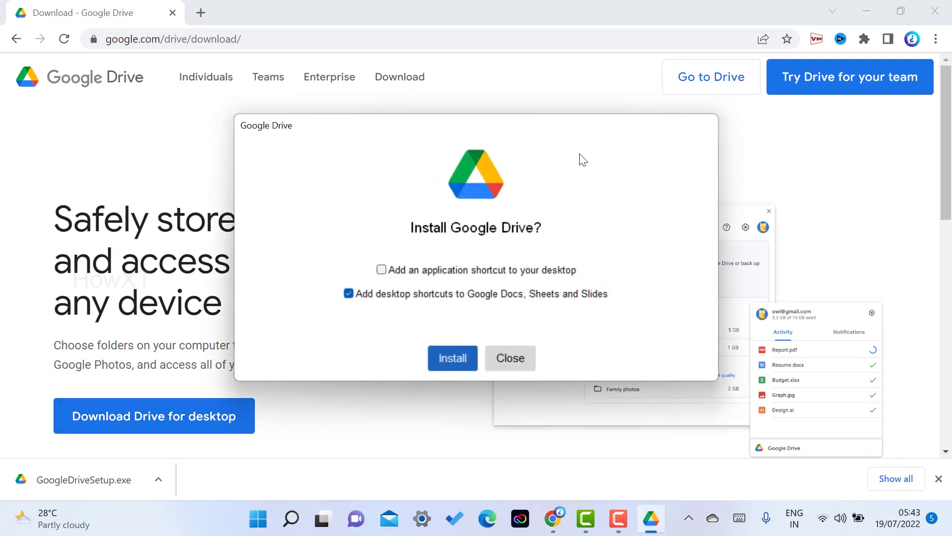
{"action": "left_click", "coordinate": [442, 356]}
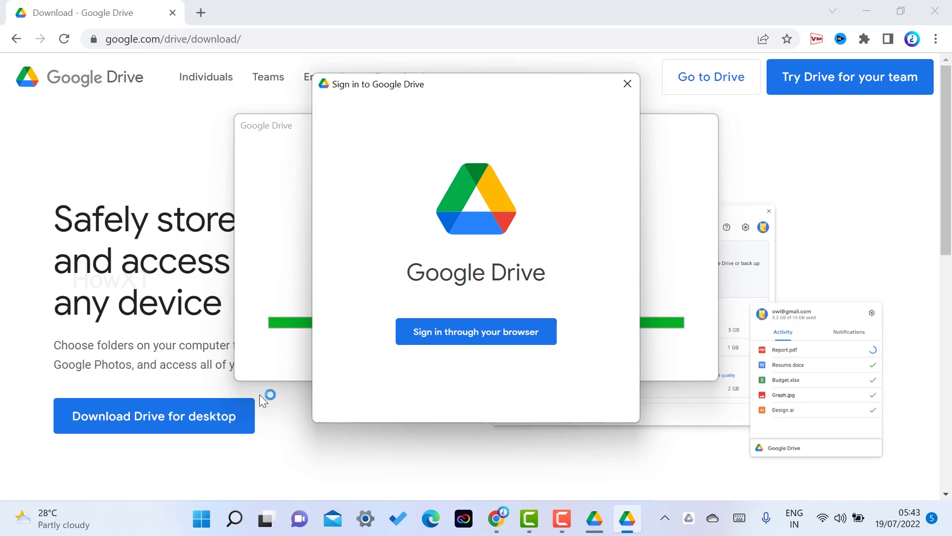
Sign in through the browser with the saved Google account and its password, confirming Drive access.
{"action": "left_click", "coordinate": [471, 338]}
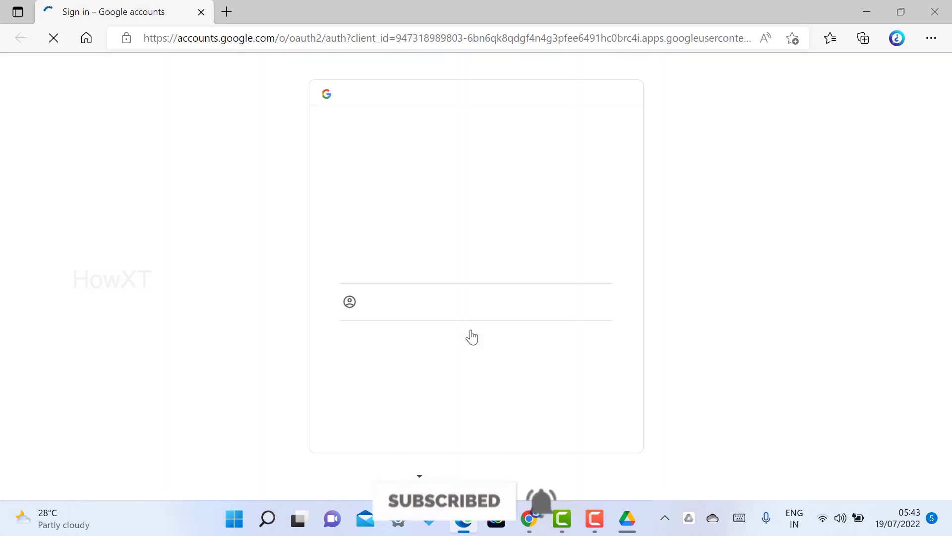
{"action": "left_click", "coordinate": [415, 253]}
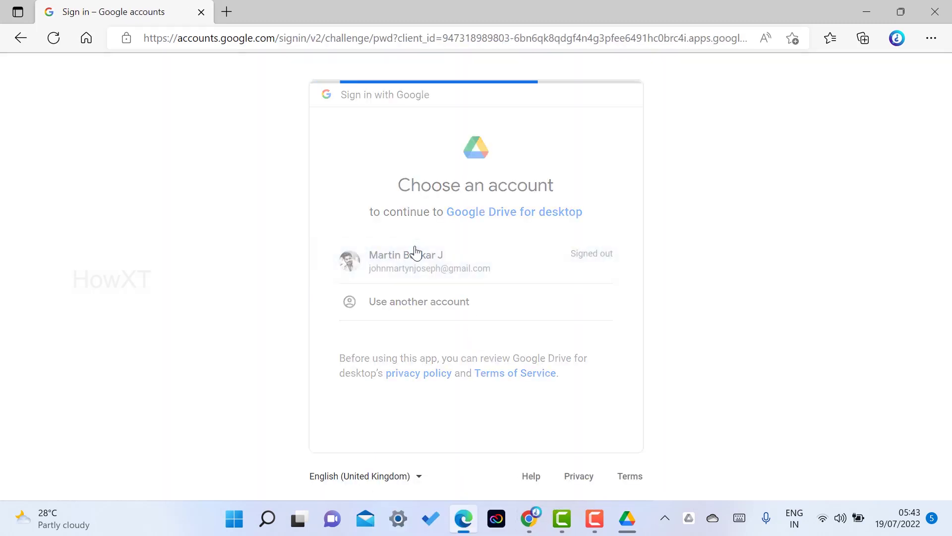
{"action": "type", "text": "*"}
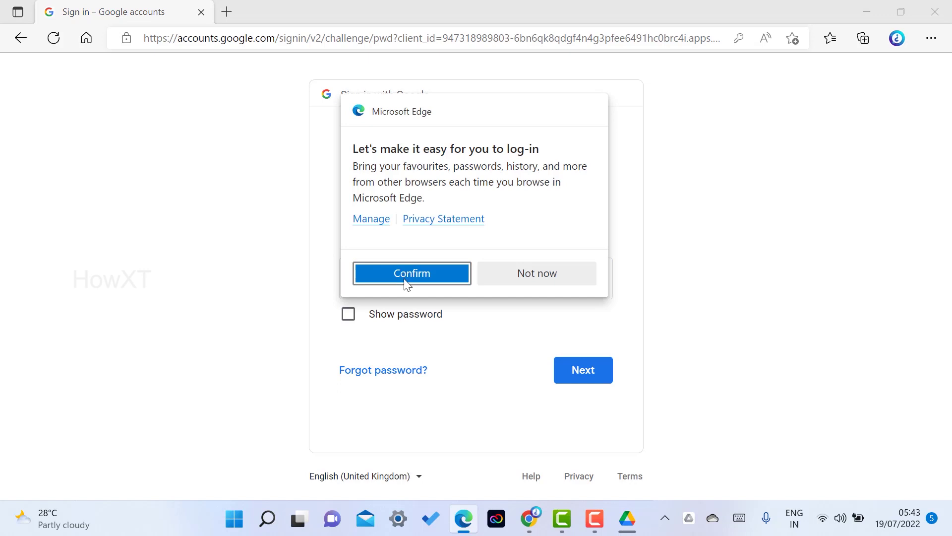
{"action": "left_click", "coordinate": [503, 278]}
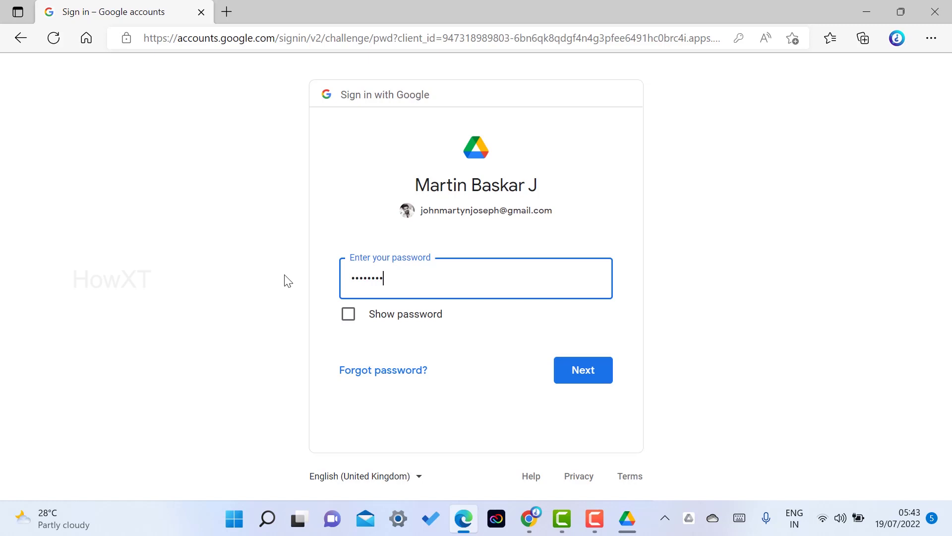
{"action": "left_click", "coordinate": [581, 373]}
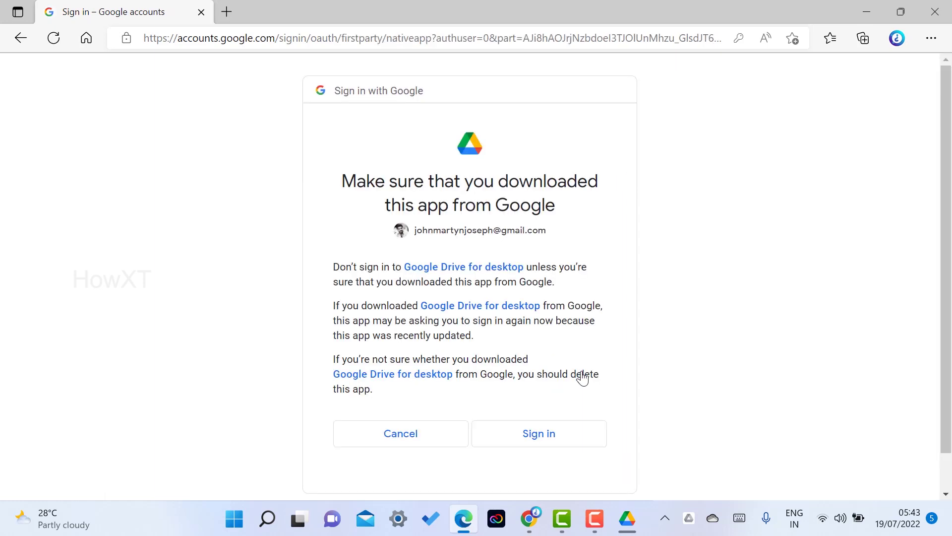
{"action": "left_click", "coordinate": [541, 432]}
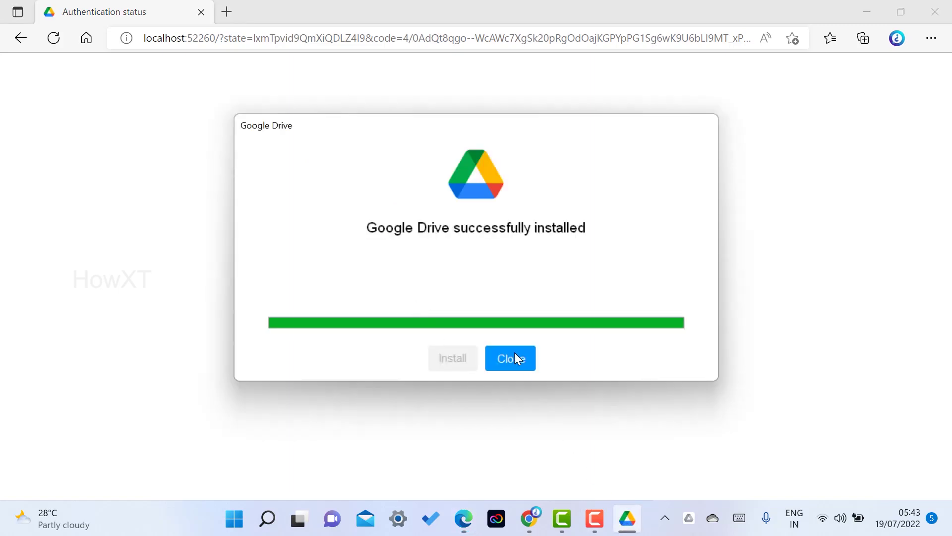
Close the finished installer and minimize the sign-in and browser windows.
{"action": "left_click", "coordinate": [516, 357]}
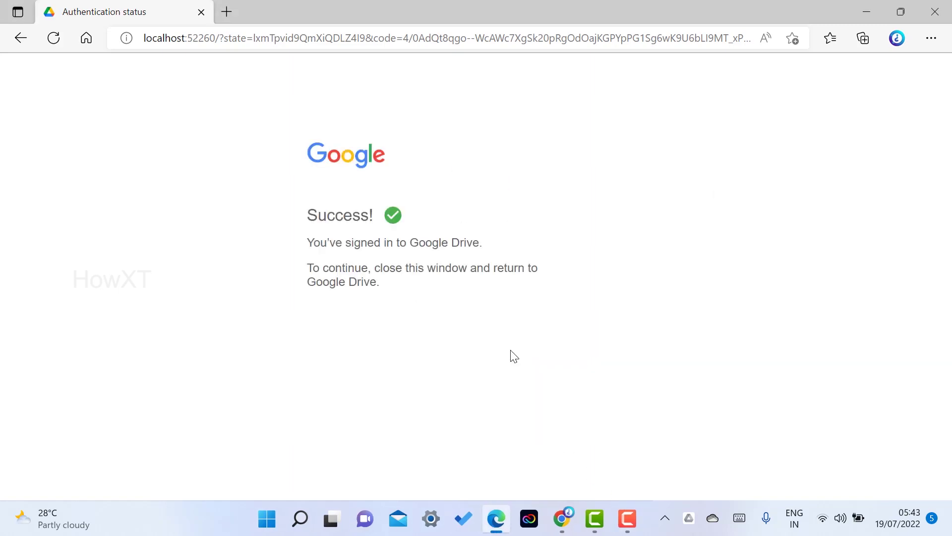
{"action": "left_click", "coordinate": [862, 16]}
{"action": "left_click", "coordinate": [863, 15]}
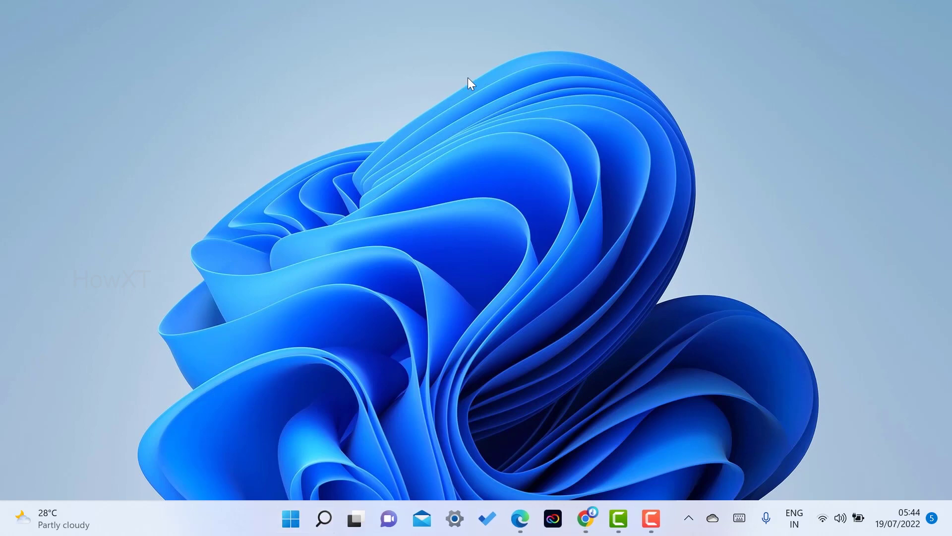
Acknowledge the Drive files-loading notification, then open Google Drive Preferences from the next one.
{"action": "right_click", "coordinate": [527, 94]}
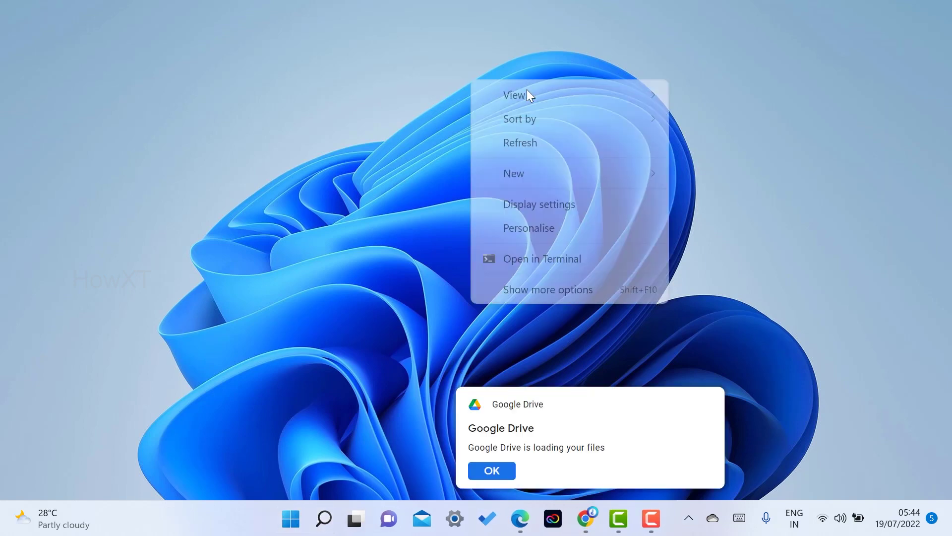
{"action": "left_click", "coordinate": [335, 282]}
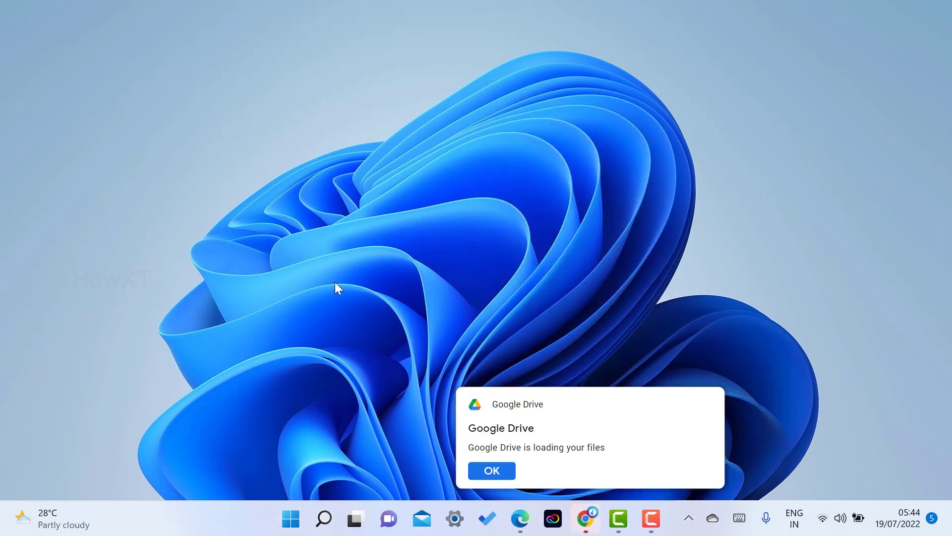
{"action": "left_click", "coordinate": [492, 472]}
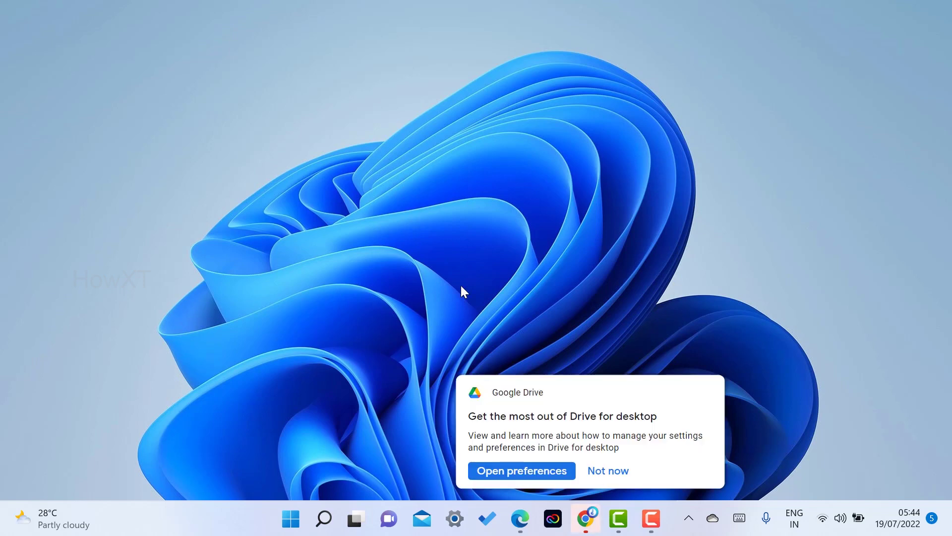
{"action": "left_click", "coordinate": [533, 477]}
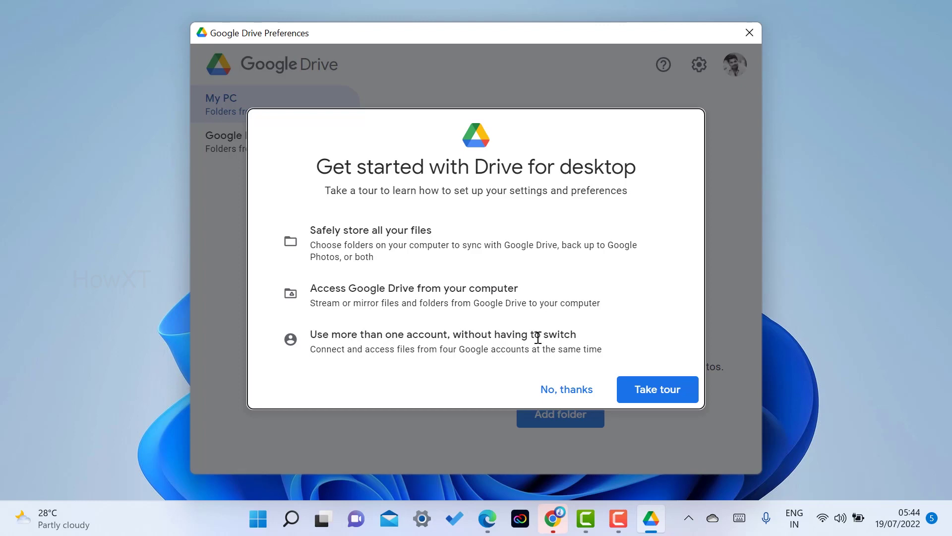
Go through the three-tip welcome tour, then open the Google Drive section of Preferences.
{"action": "left_click", "coordinate": [654, 389]}
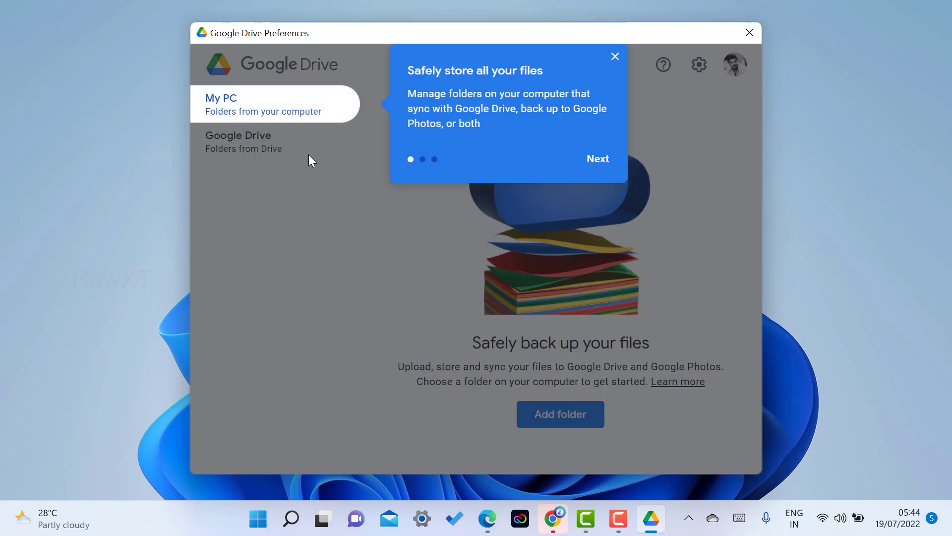
{"action": "left_click", "coordinate": [595, 160]}
{"action": "left_click", "coordinate": [598, 183]}
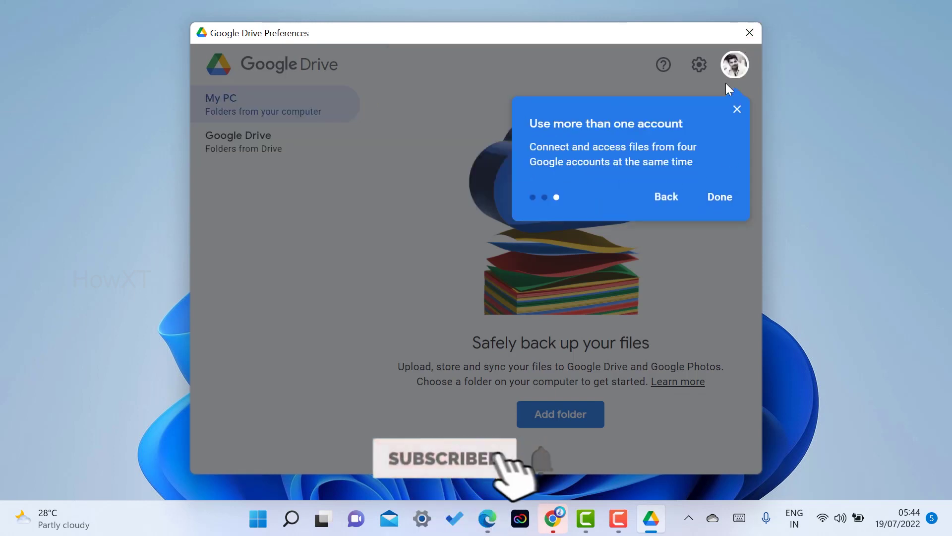
{"action": "left_click", "coordinate": [726, 201]}
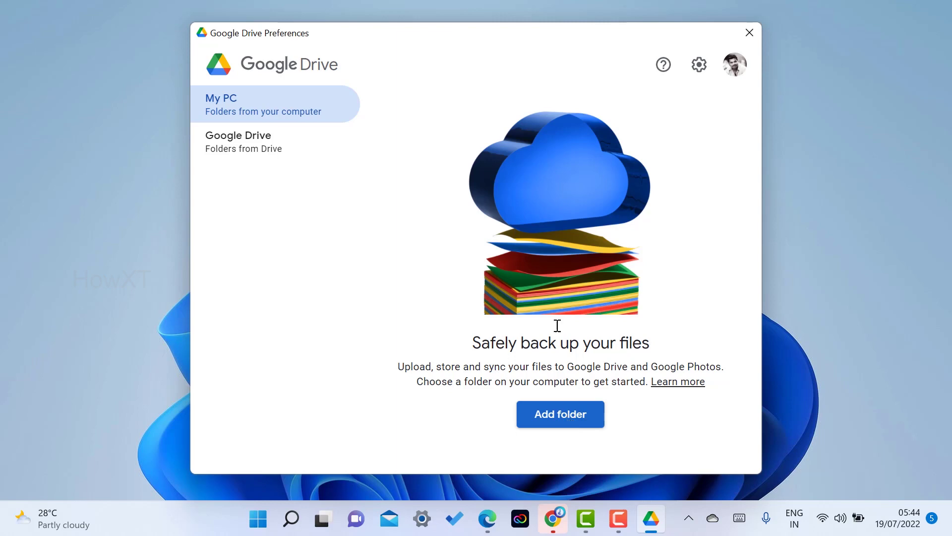
{"action": "left_click", "coordinate": [217, 145]}
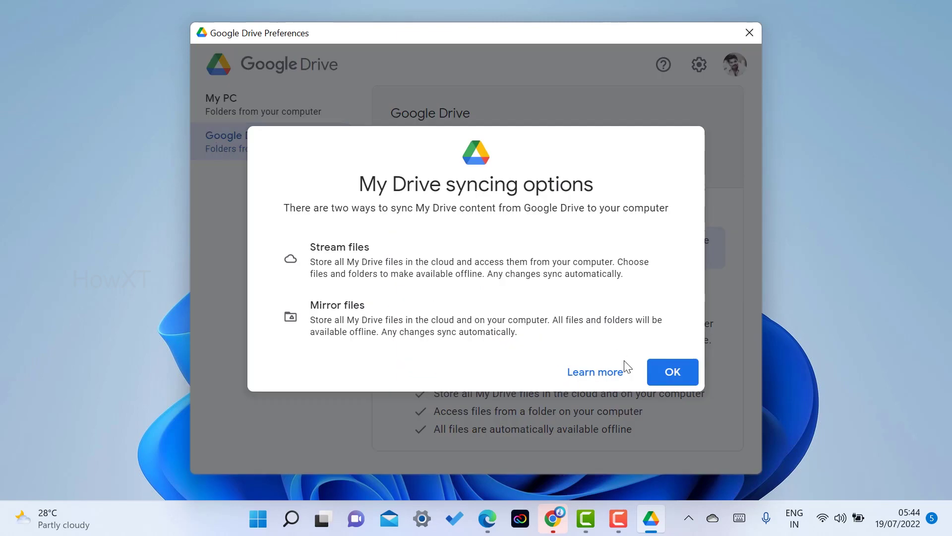
Dismiss the Stream/Mirror explainer and open Google Drive (G:) in File Explorer.
{"action": "left_click", "coordinate": [667, 372]}
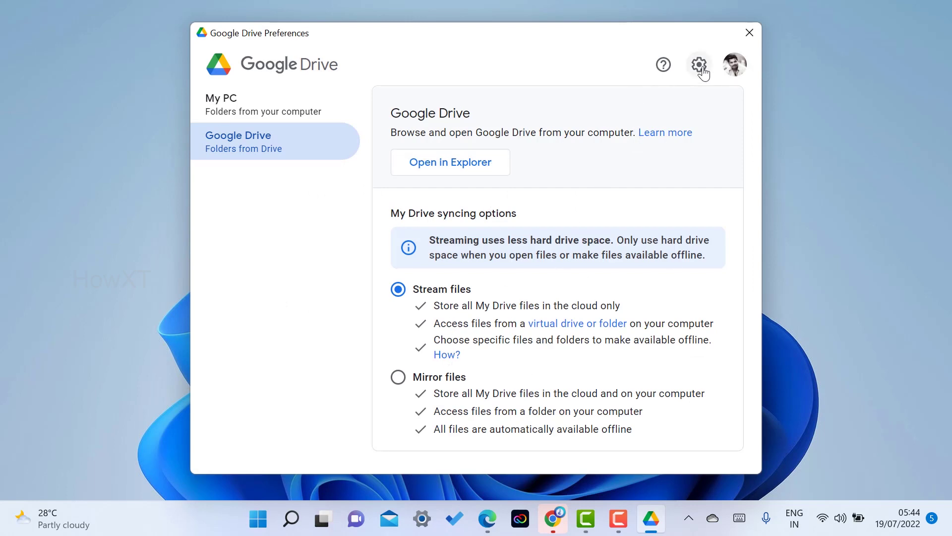
{"action": "left_click", "coordinate": [466, 165]}
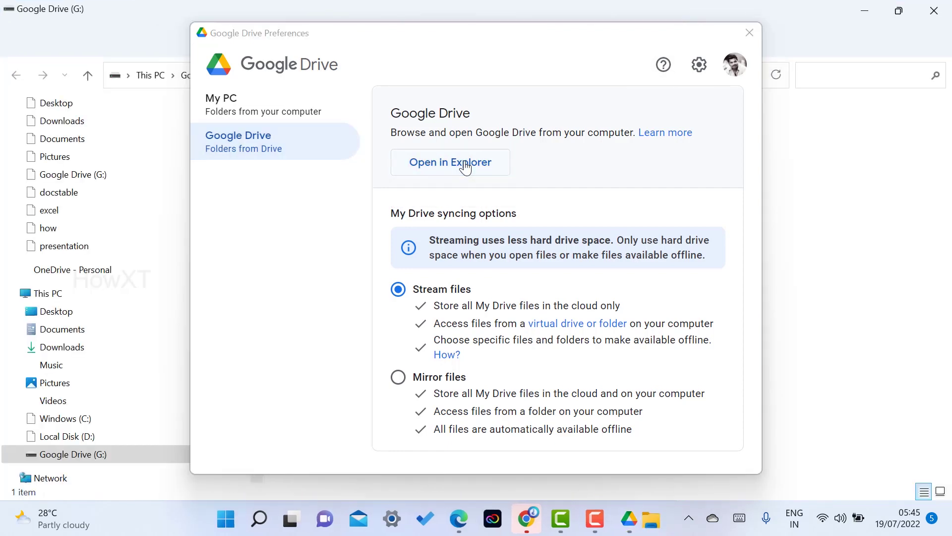
Open My Drive in Explorer, scroll its files, look into Classroom, and go back.
{"action": "left_click_drag", "start_coordinate": [365, 36], "coordinate": [568, 225]}
{"action": "double_click", "coordinate": [379, 138]}
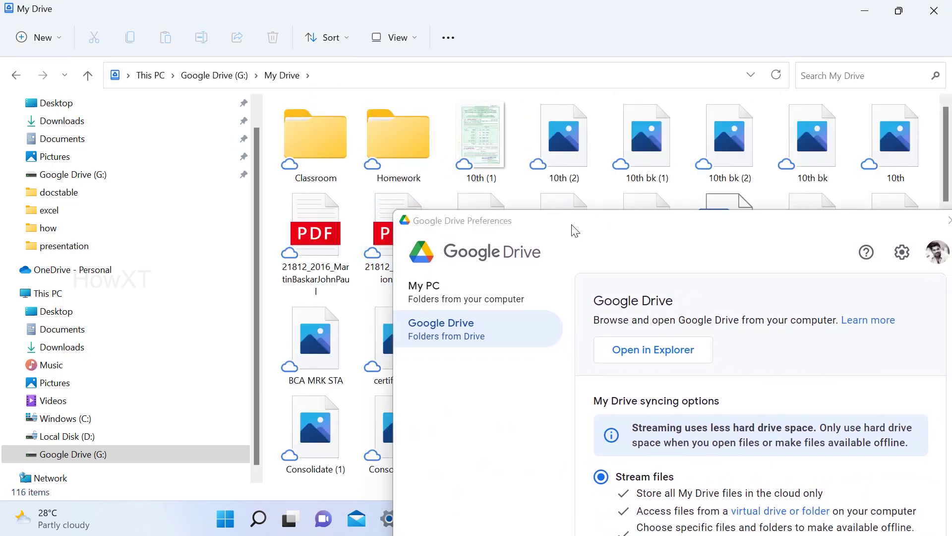
{"action": "left_click_drag", "start_coordinate": [573, 226], "coordinate": [491, 345]}
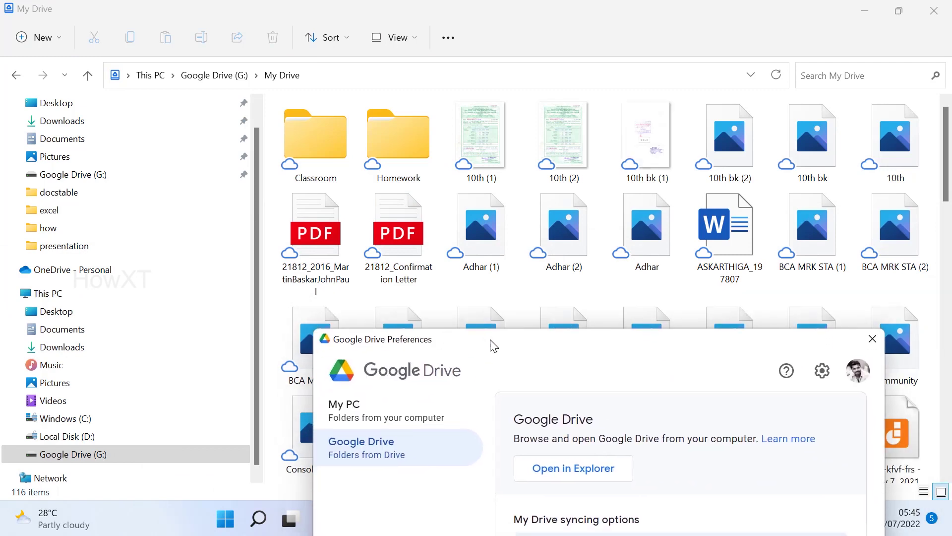
{"action": "scroll", "coordinate": [814, 210], "scroll_direction": "down", "scroll_amount": 12}
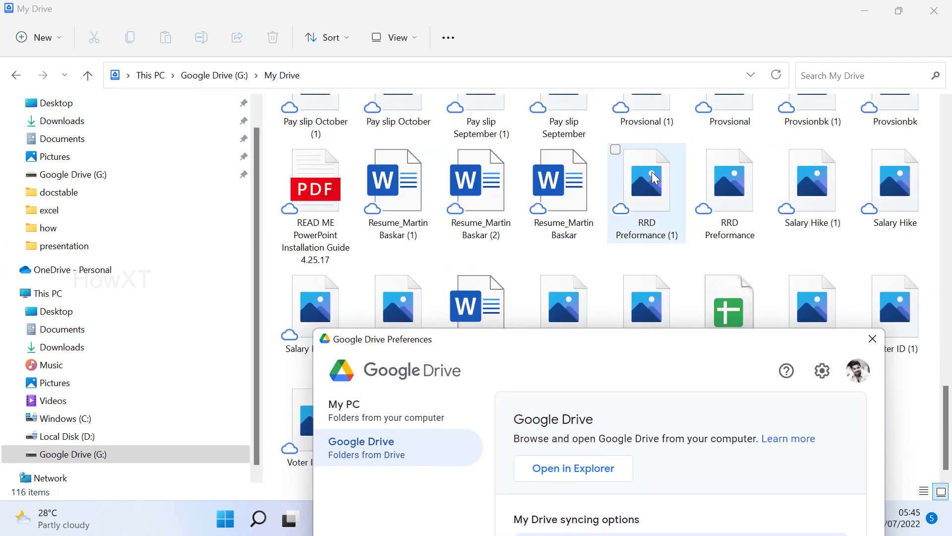
{"action": "scroll", "coordinate": [645, 179], "scroll_direction": "up", "scroll_amount": 15}
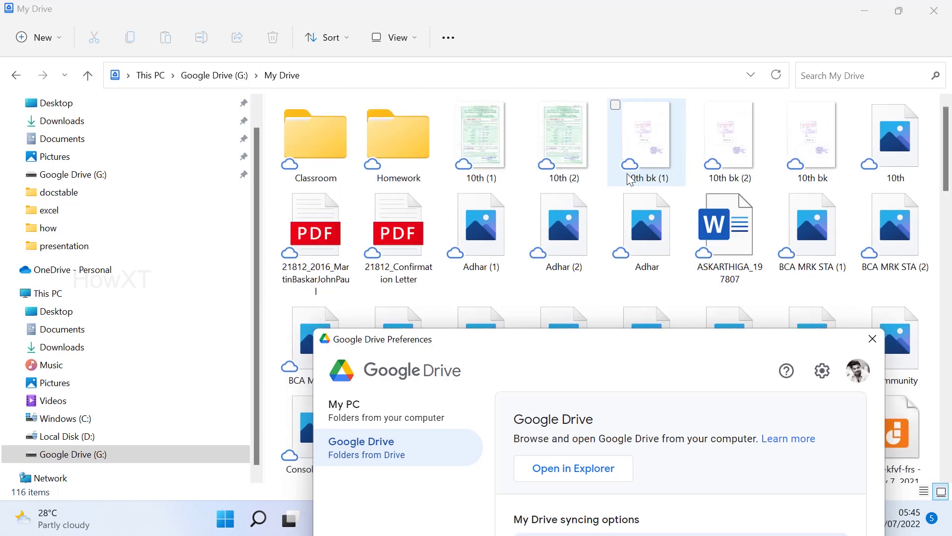
{"action": "double_click", "coordinate": [326, 149]}
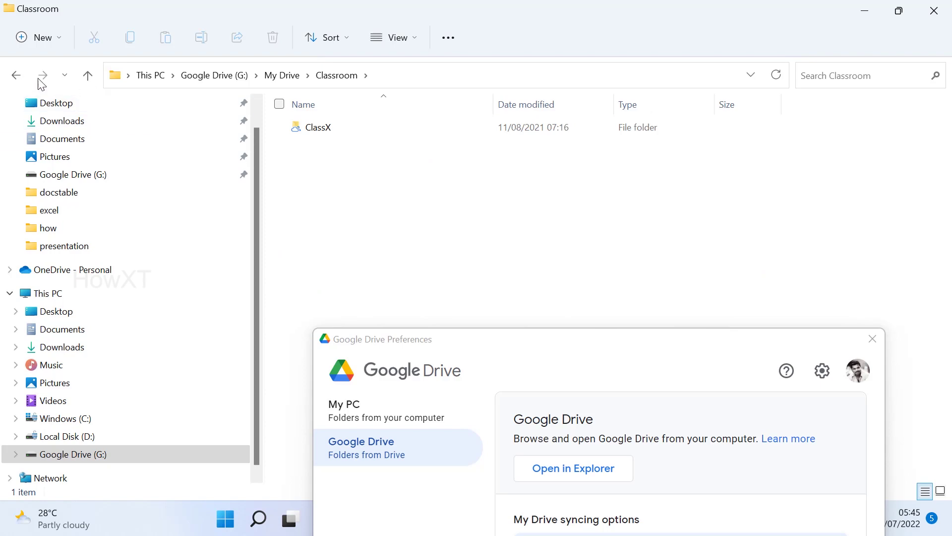
{"action": "left_click", "coordinate": [27, 76]}
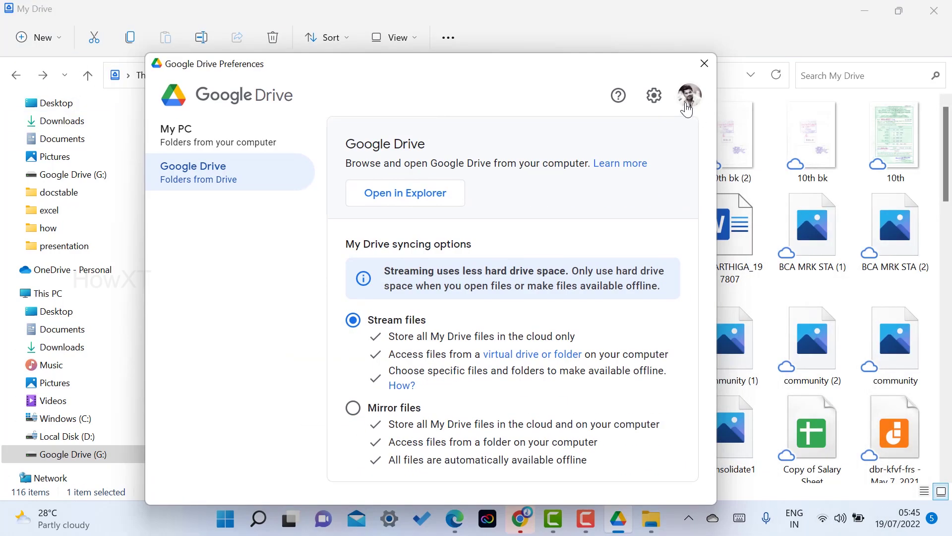
Rearrange the Preferences and Explorer windows, then switch Preferences to the My PC backup settings.
{"action": "key", "text": "ctrl+a"}
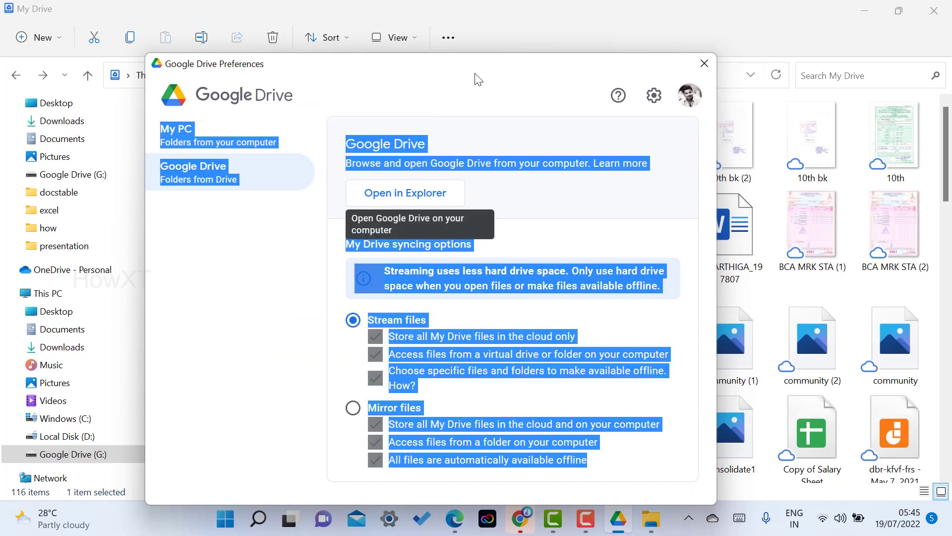
{"action": "left_click_drag", "start_coordinate": [297, 67], "coordinate": [419, 95]}
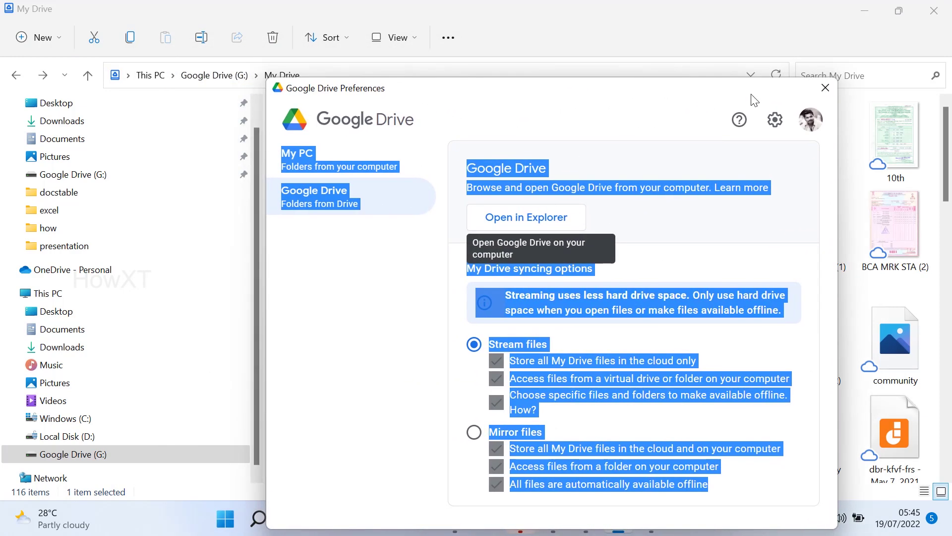
{"action": "left_click", "coordinate": [519, 5]}
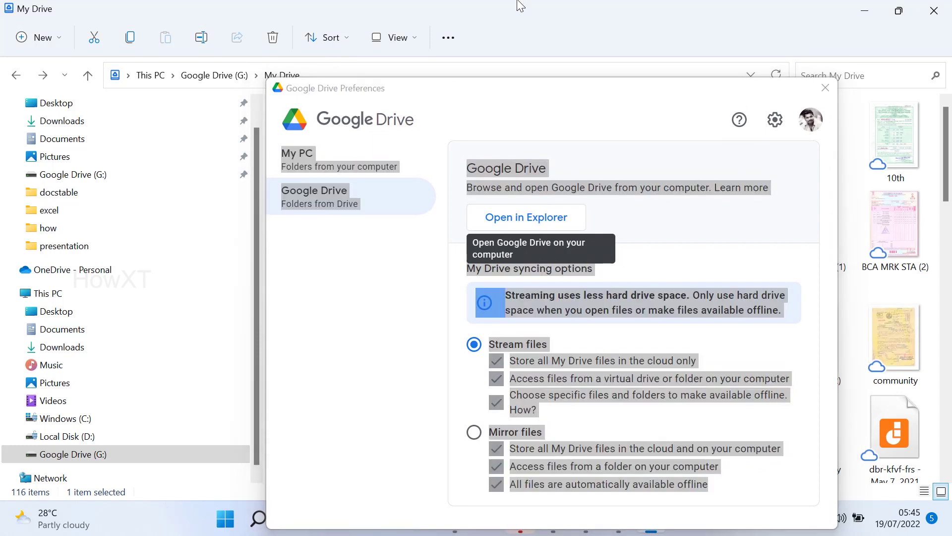
{"action": "left_click", "coordinate": [847, 105]}
{"action": "left_click_drag", "start_coordinate": [632, 94], "coordinate": [617, 61]}
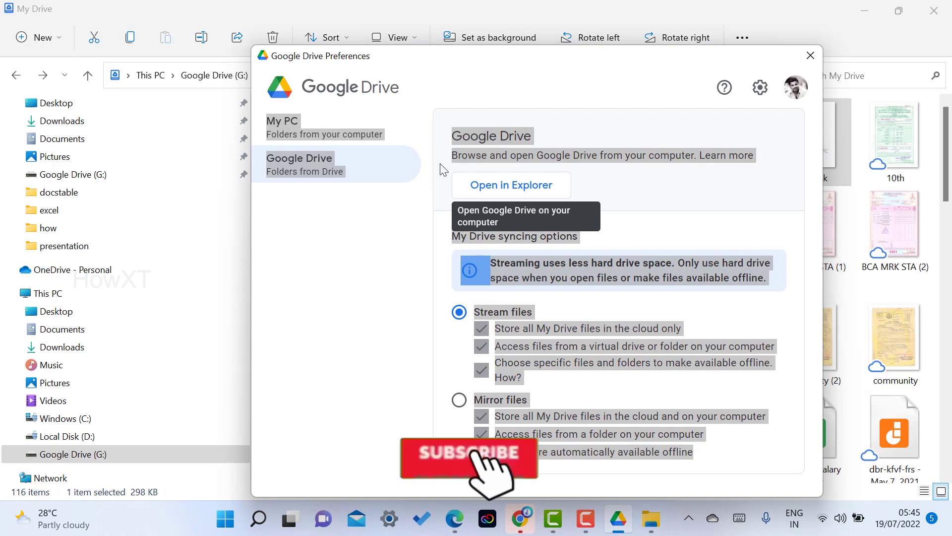
{"action": "left_click", "coordinate": [444, 213]}
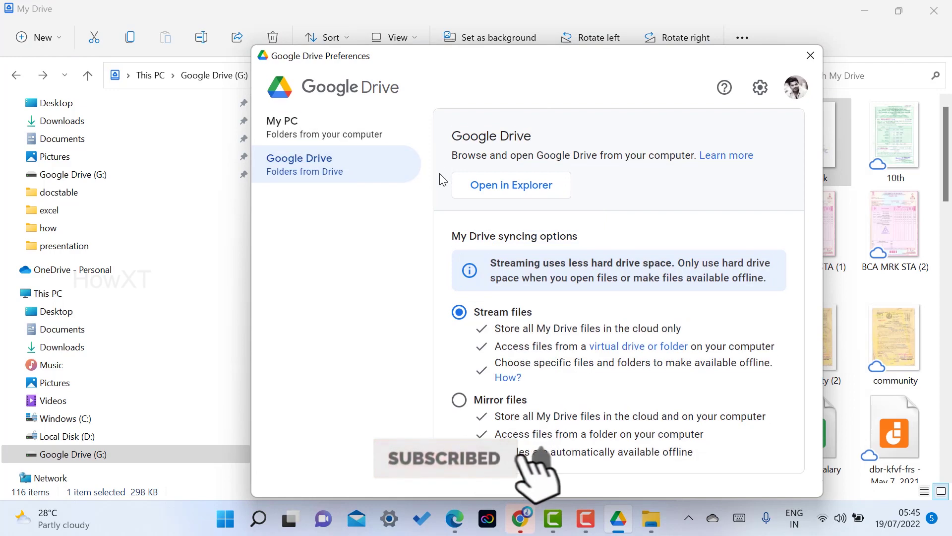
{"action": "left_click", "coordinate": [280, 144]}
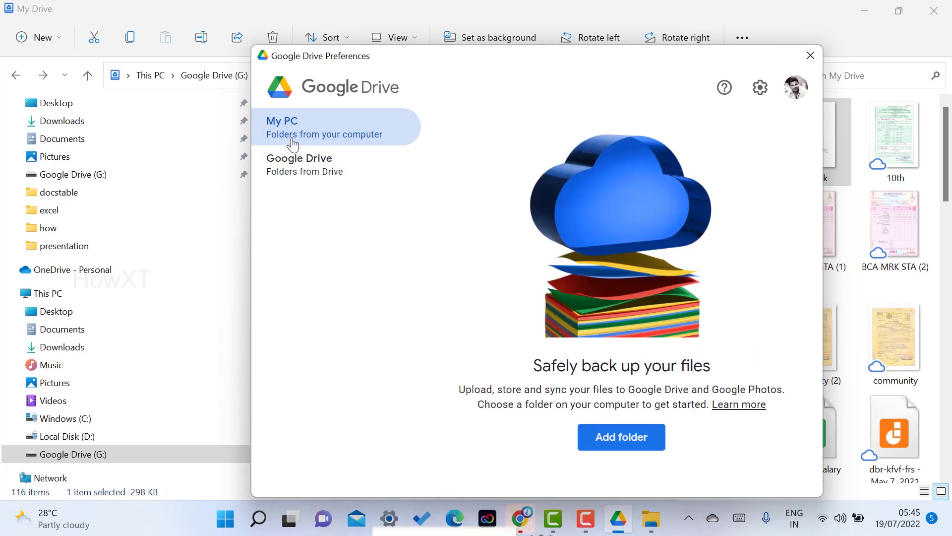
Open the Add folder backup picker and close it without choosing a folder.
{"action": "left_click", "coordinate": [603, 439]}
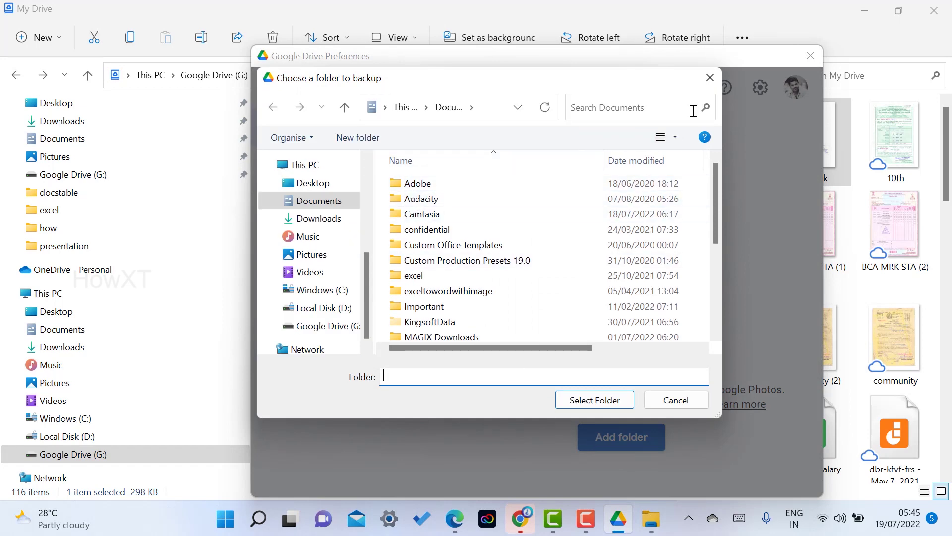
{"action": "left_click", "coordinate": [708, 79]}
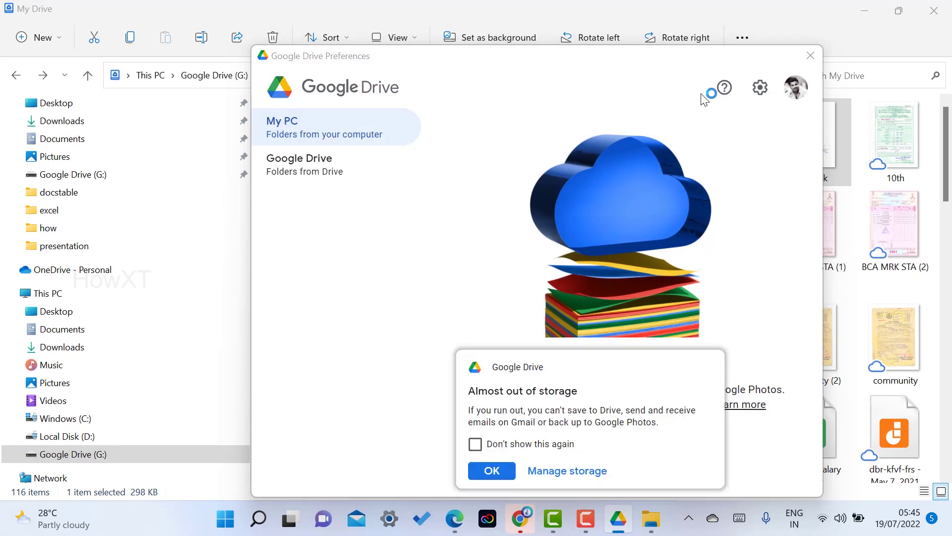